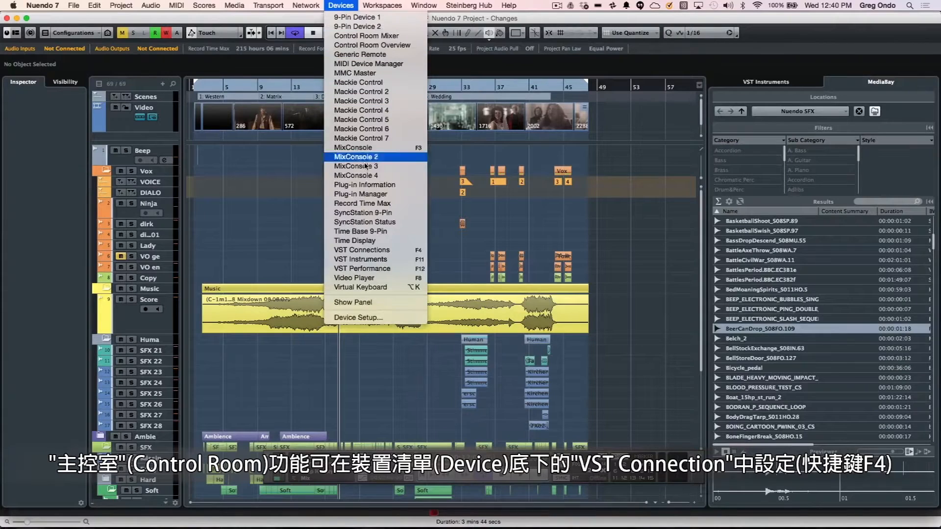
- Open the VST Connections and examine the input and output bus assignments
left_click(370, 250)
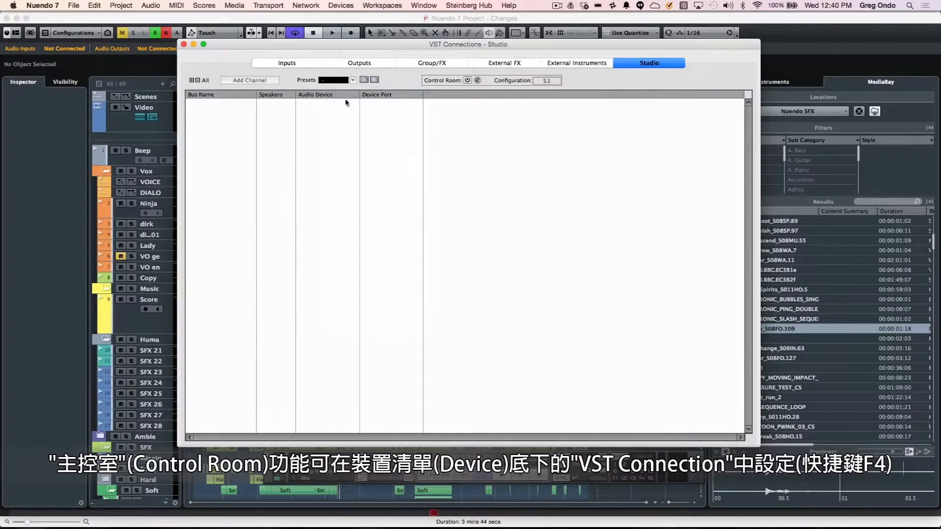
left_click(287, 64)
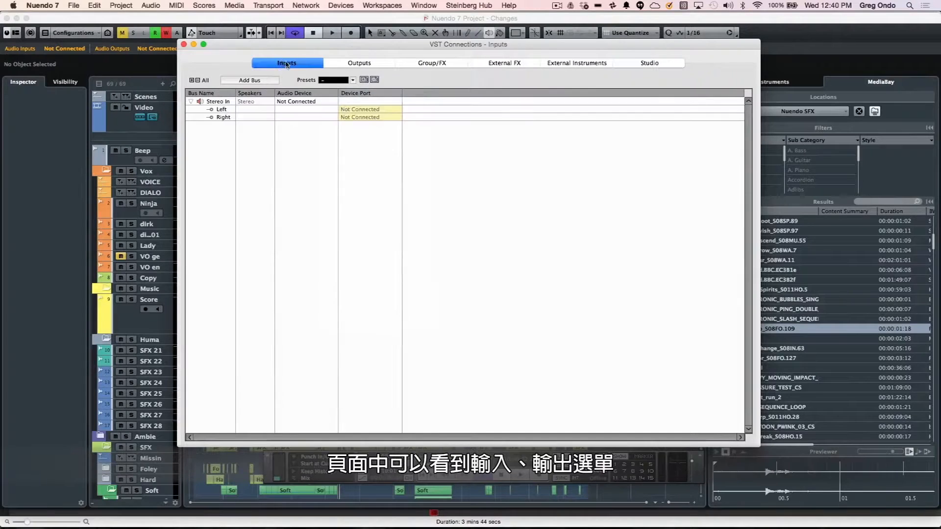
left_click(360, 64)
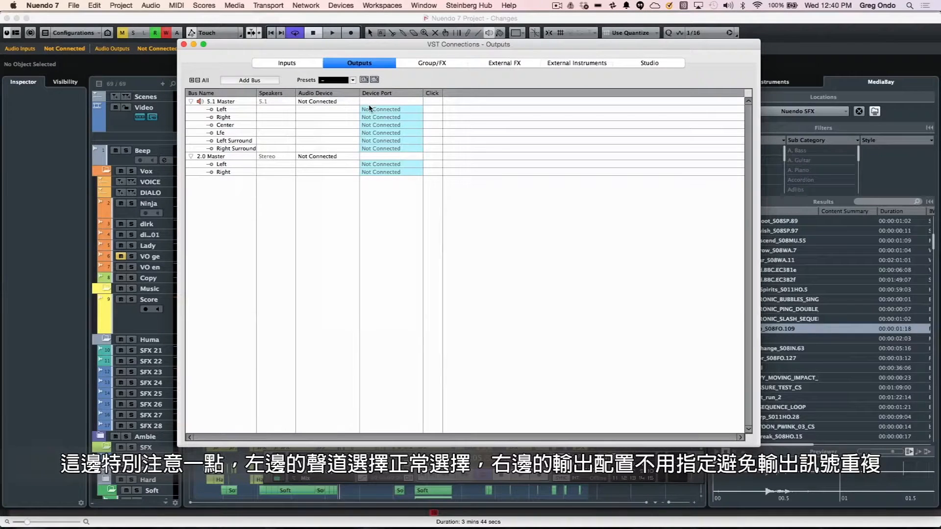
- Review the VST Control Room preferences, switching Show Control Room Volume in Transport Panel off and back on
left_click(49, 7)
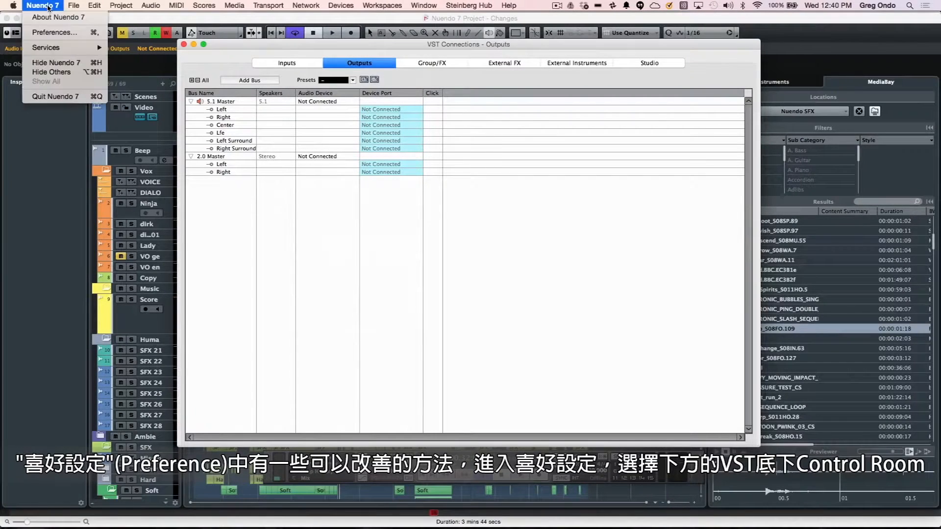
left_click(56, 33)
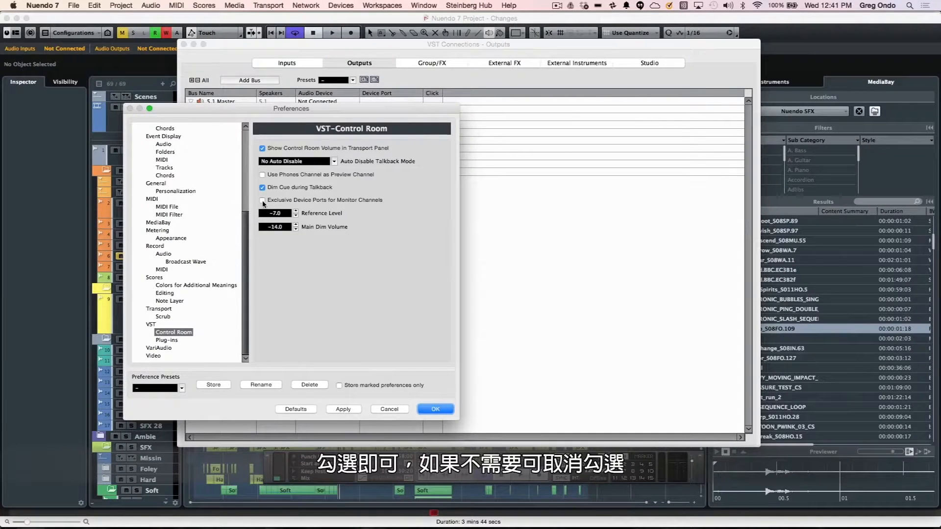
left_click(263, 149)
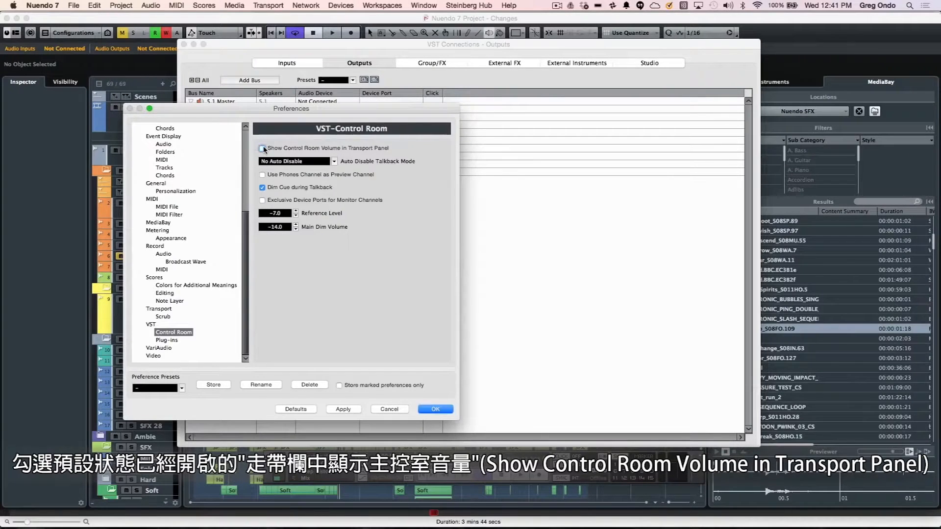
left_click(263, 149)
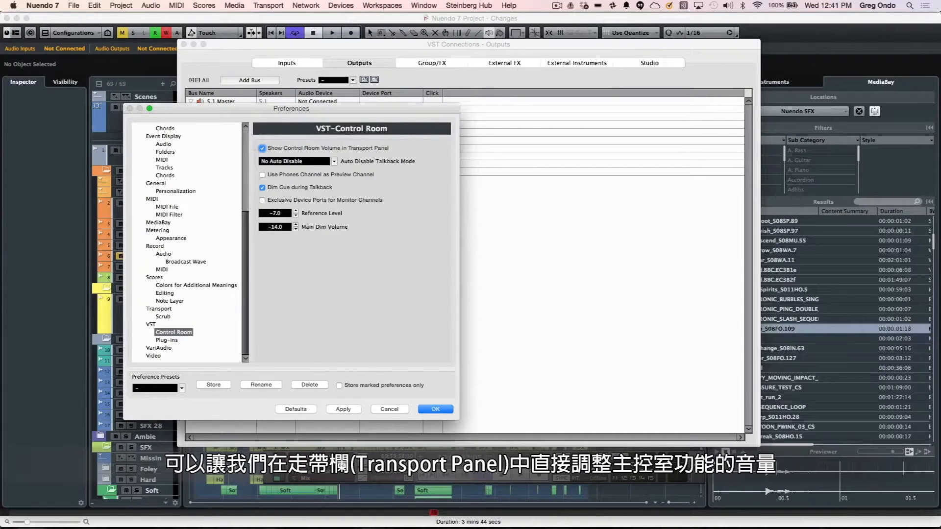
left_click(435, 410)
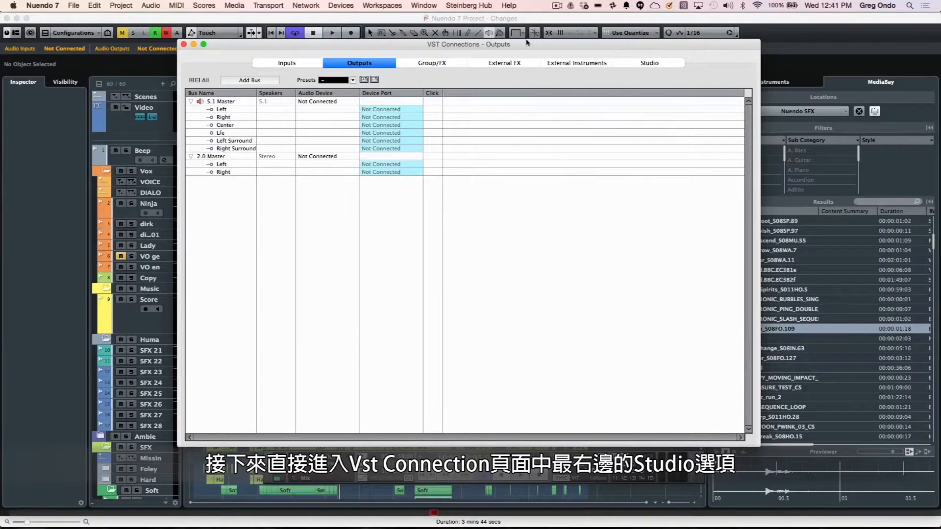
- Enable the Control Room in the Studio connections and add a stereo monitor channel named Yamaha
left_click(643, 64)
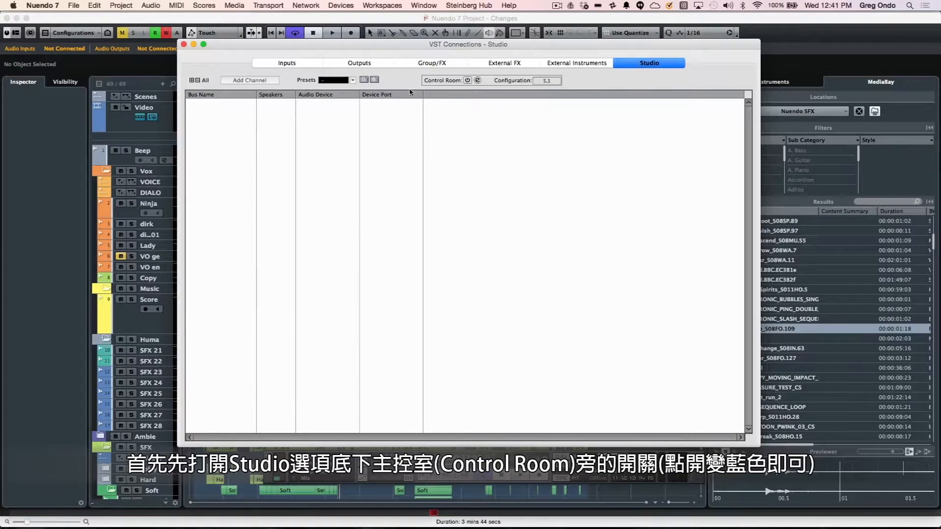
left_click(469, 81)
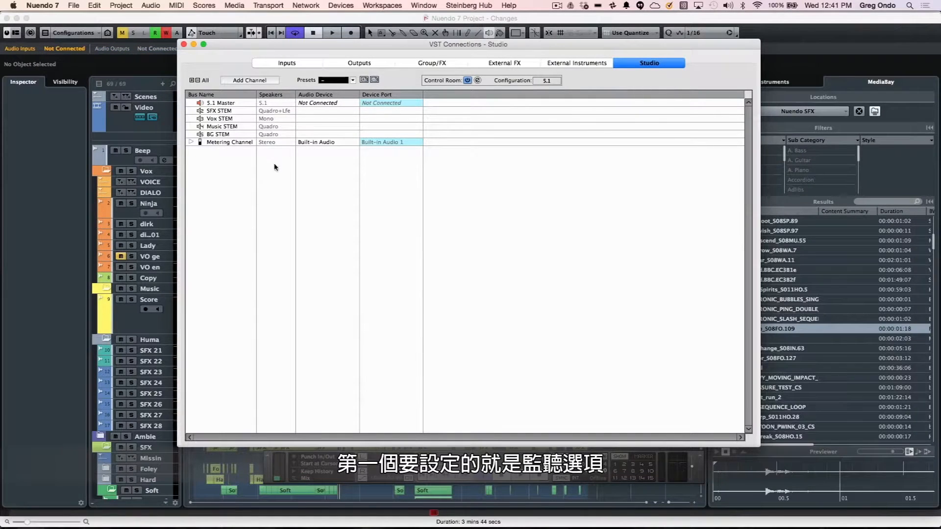
right_click(233, 165)
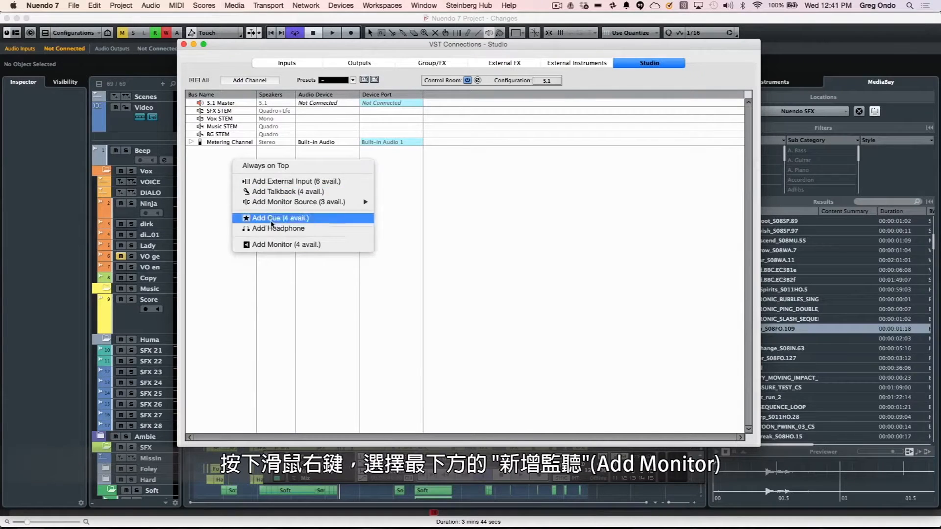
left_click(283, 244)
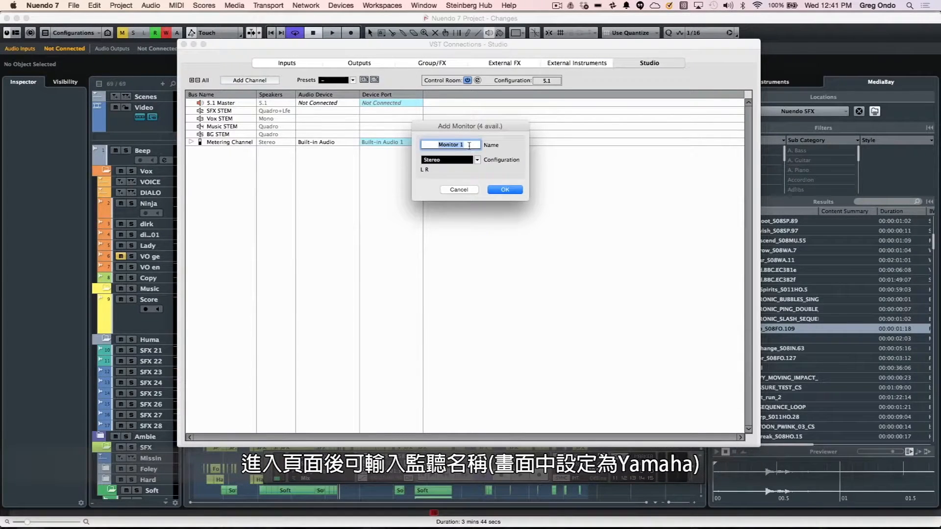
type("Yamaha")
key("Return")
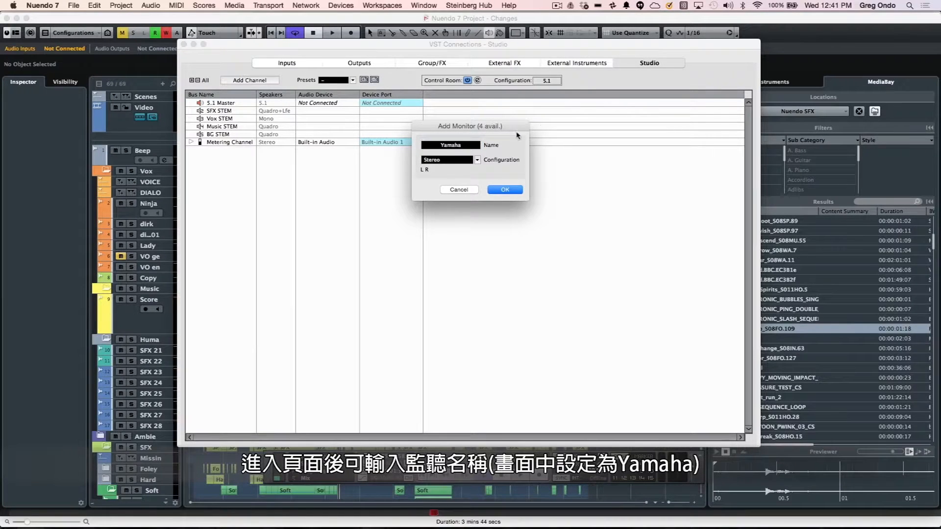
left_click(478, 160)
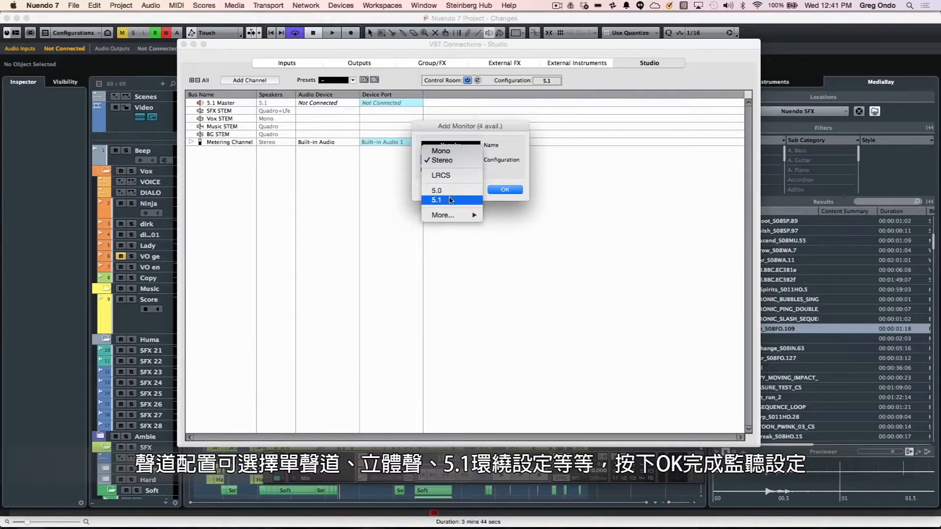
left_click(369, 199)
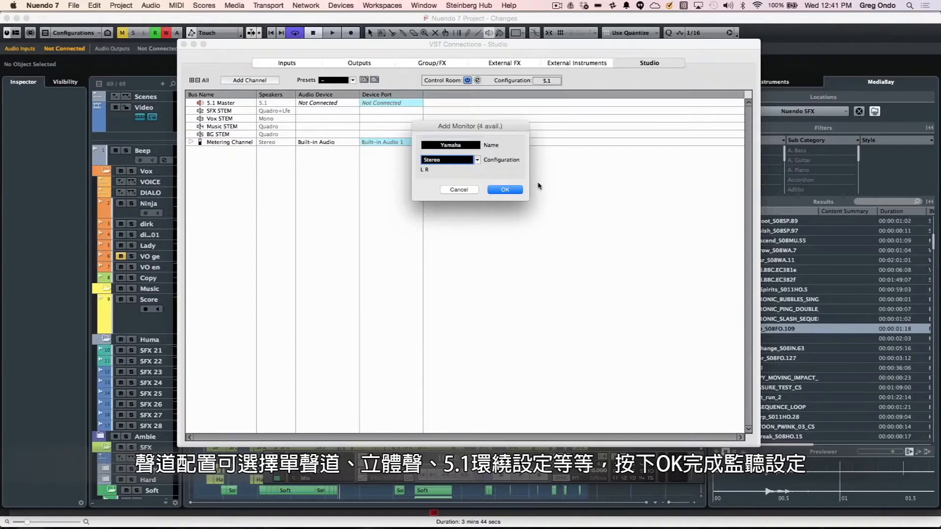
left_click(495, 189)
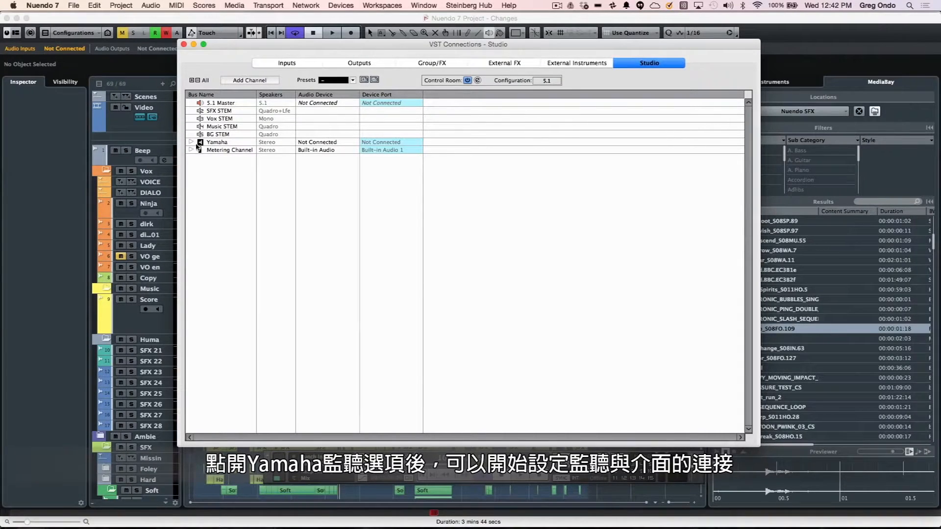
- Assign the Yamaha monitor to the Built-in Audio device and check the device ports of the output buses
left_click(191, 142)
left_click(319, 142)
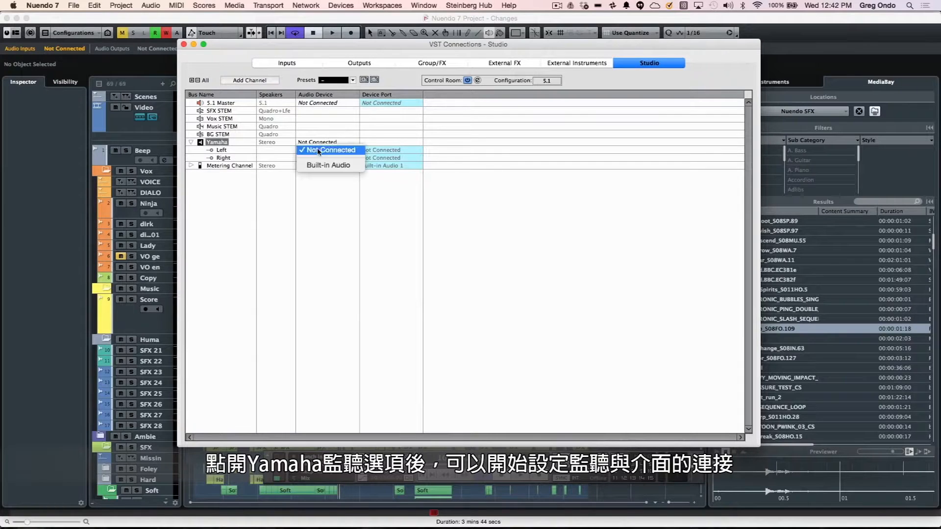
left_click(323, 163)
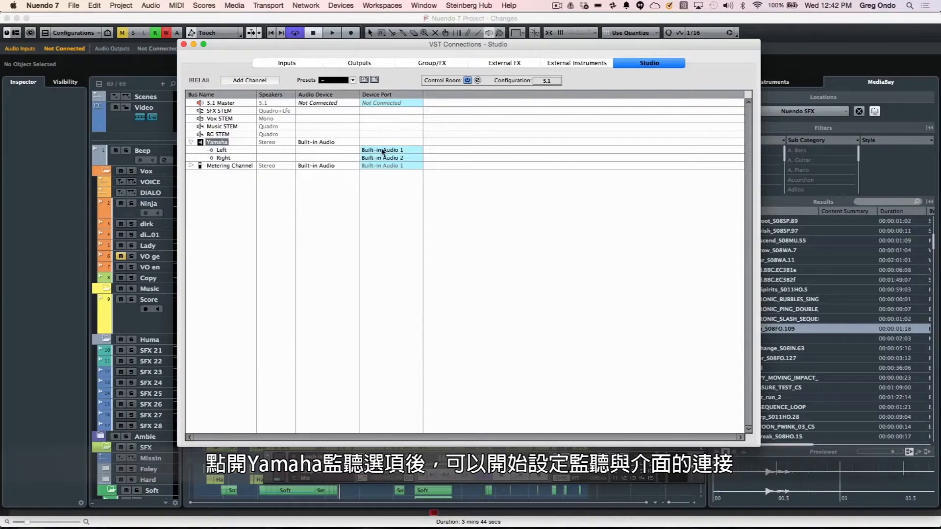
left_click(383, 151)
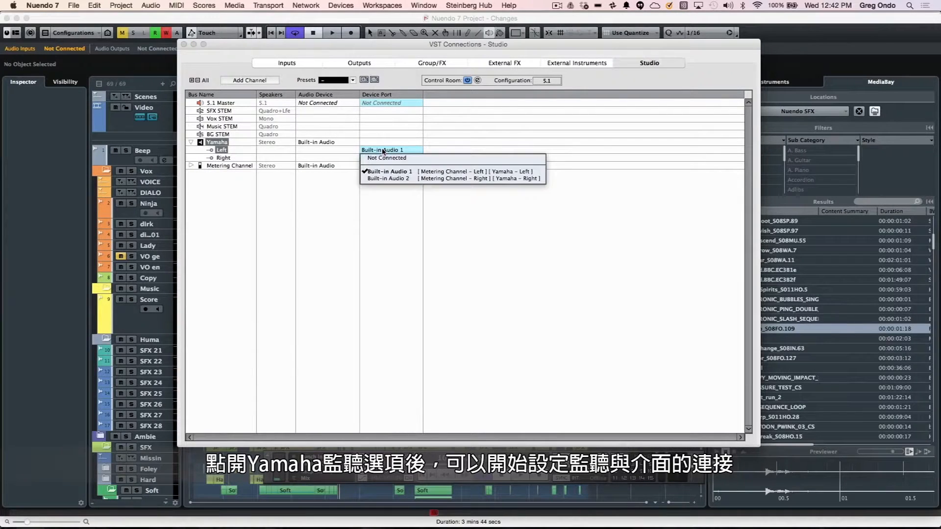
left_click(323, 191)
left_click(359, 63)
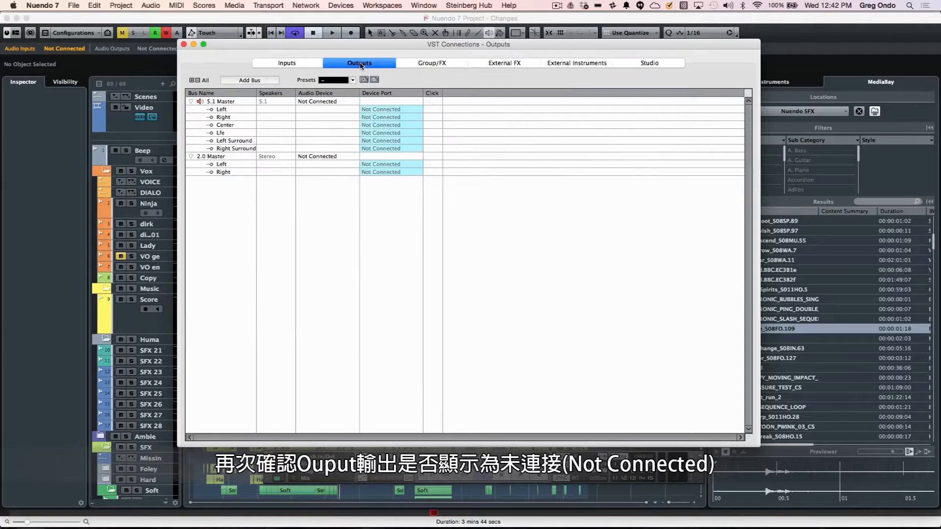
- Add a stereo cue channel to the Studio connections, naming it after the performer
left_click(652, 64)
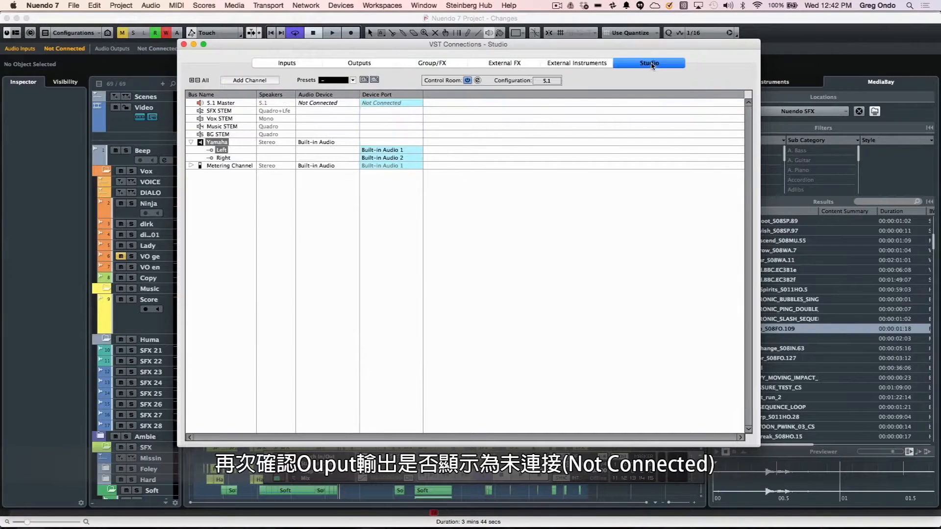
right_click(214, 173)
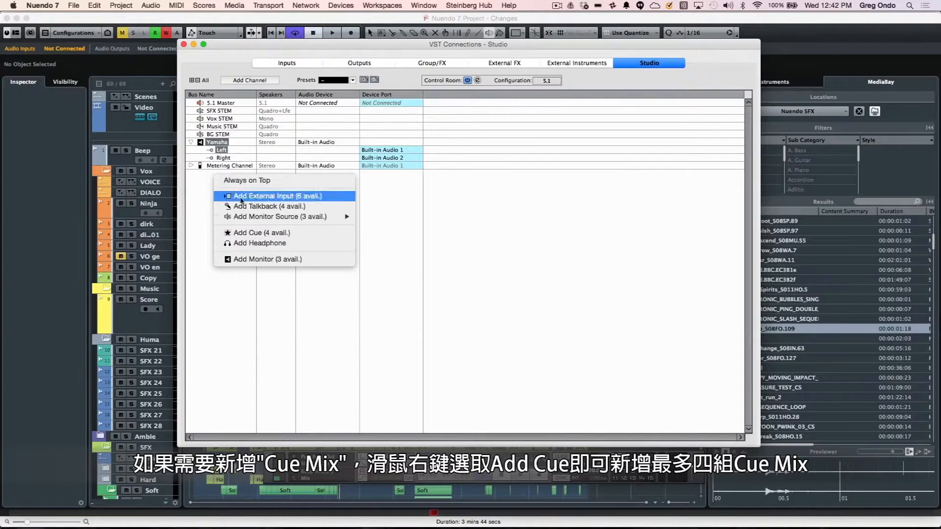
left_click(257, 233)
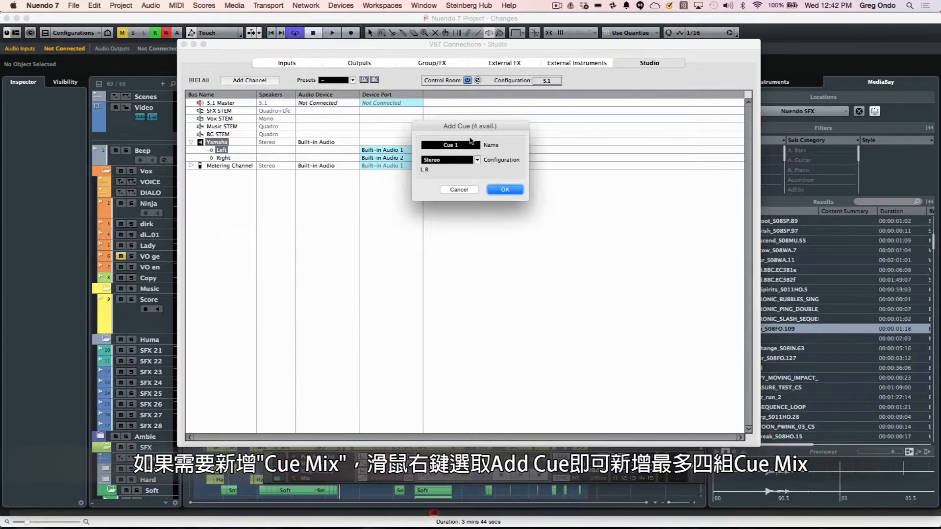
left_click(459, 145)
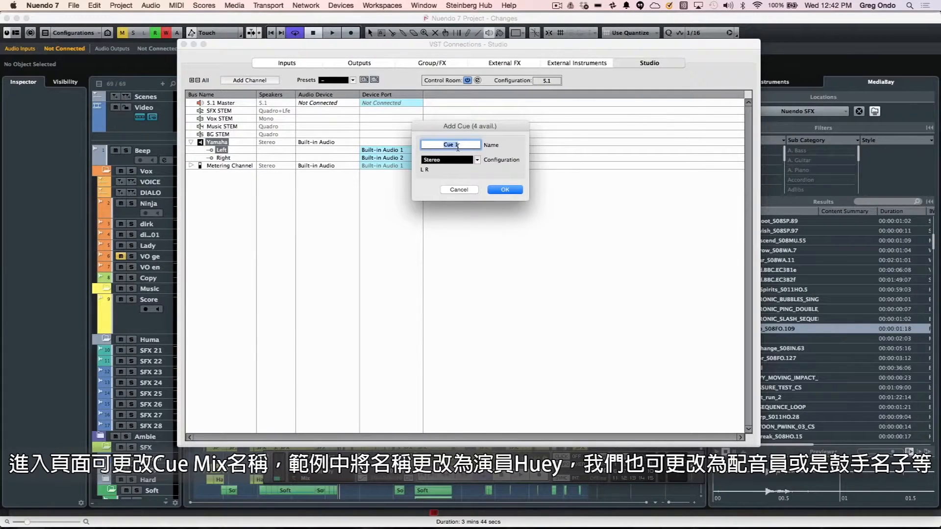
type("Huey")
key("Return")
left_click(505, 190)
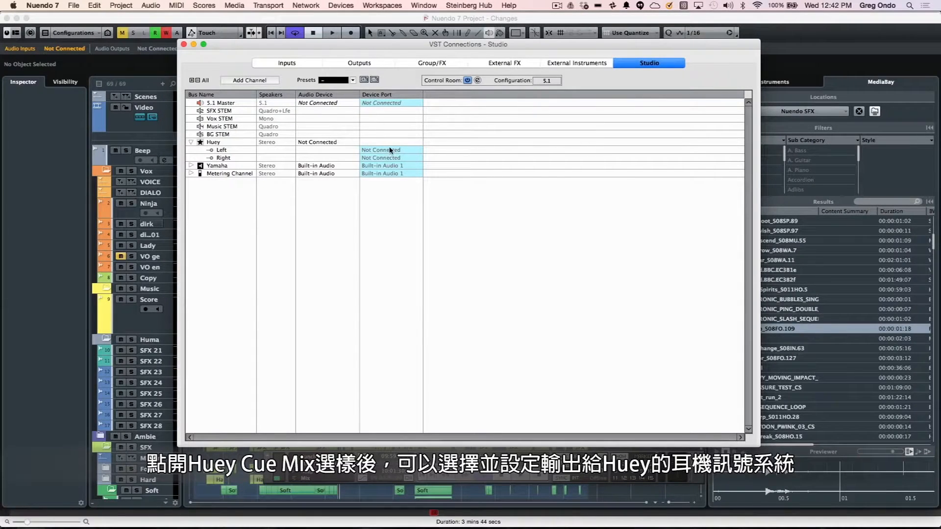
- Add an external input named DVD with a 5.1 configuration to the Studio connections
right_click(216, 197)
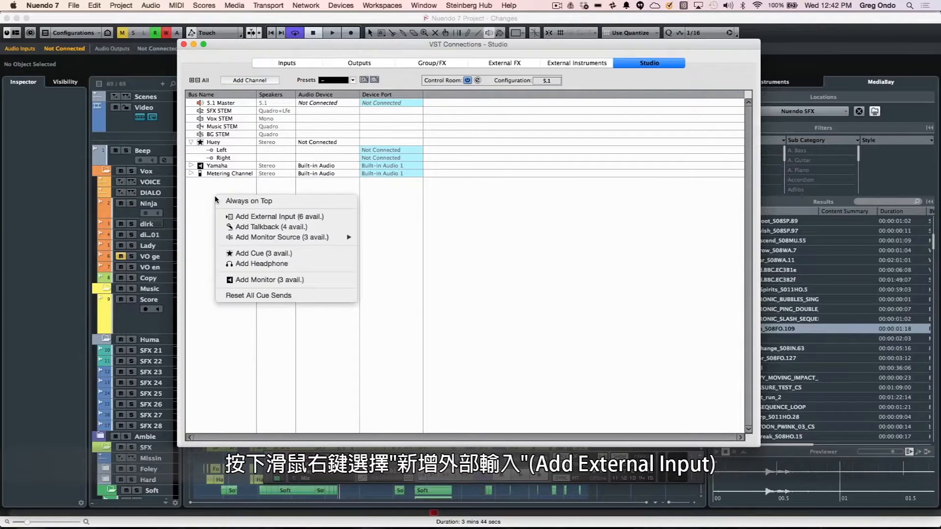
left_click(250, 217)
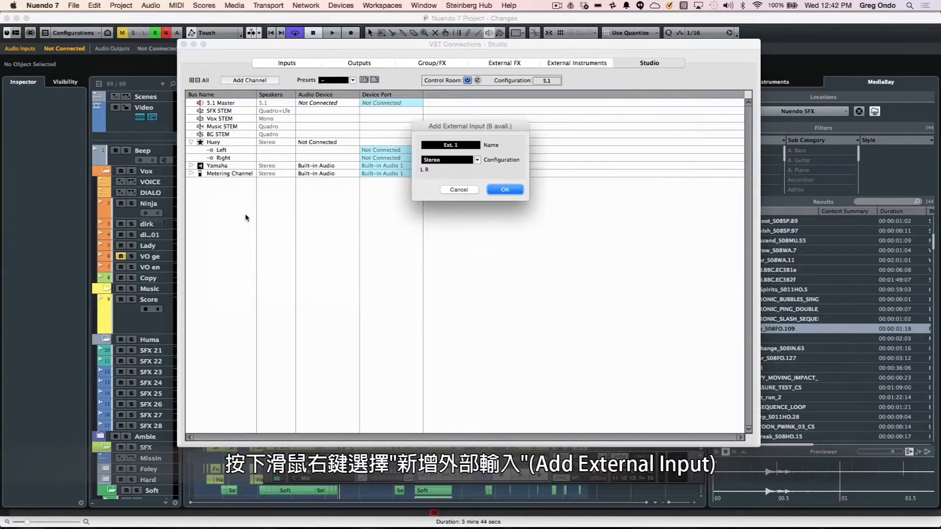
left_click(465, 147)
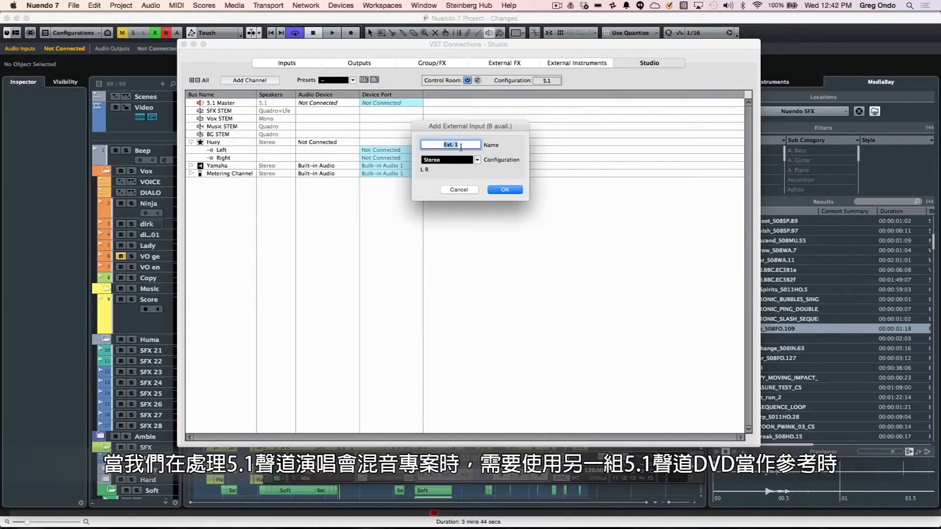
type("DVD")
left_click(453, 162)
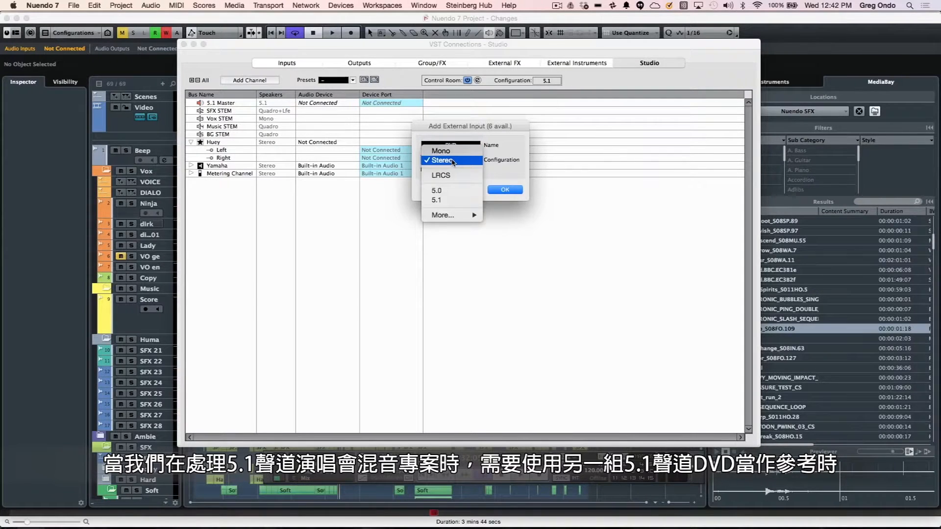
left_click(447, 200)
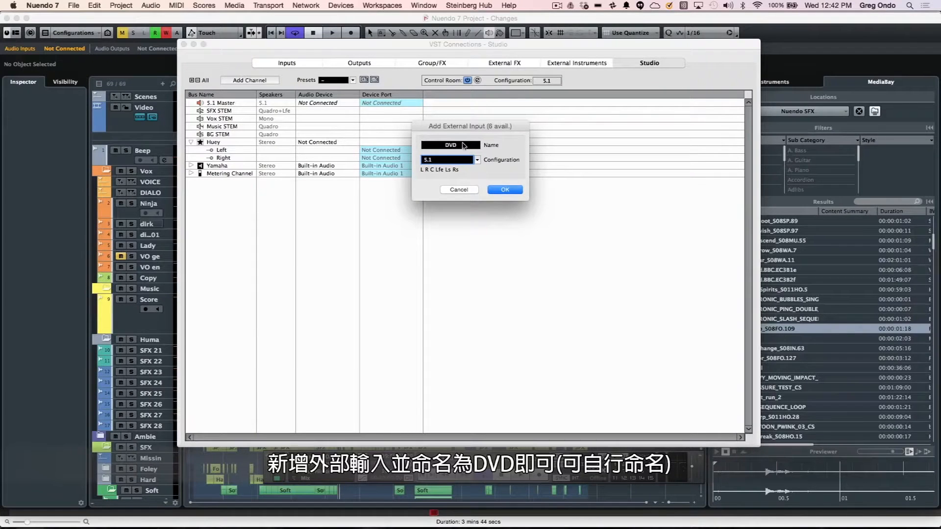
left_click(505, 189)
- Add a talkback channel to the Studio connections and expand it down to its mono port
right_click(221, 187)
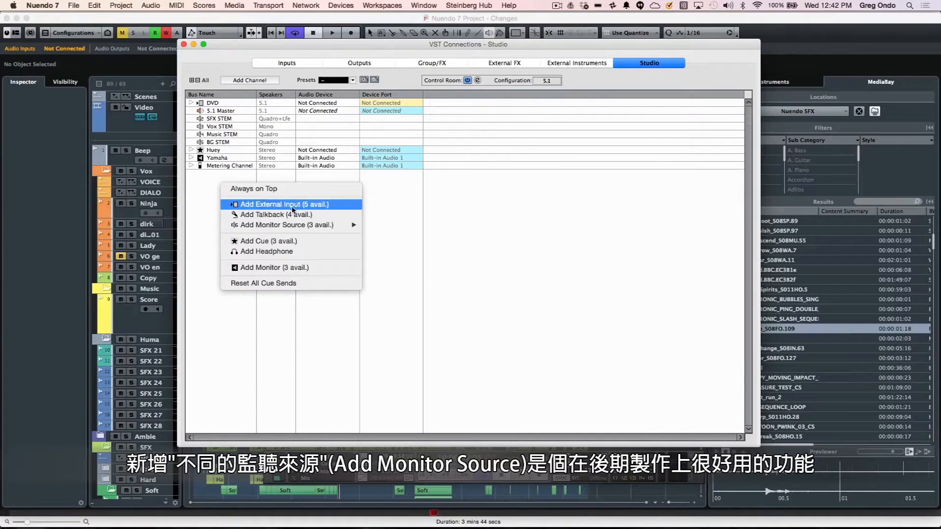
mouse_move(351, 225)
mouse_move(417, 235)
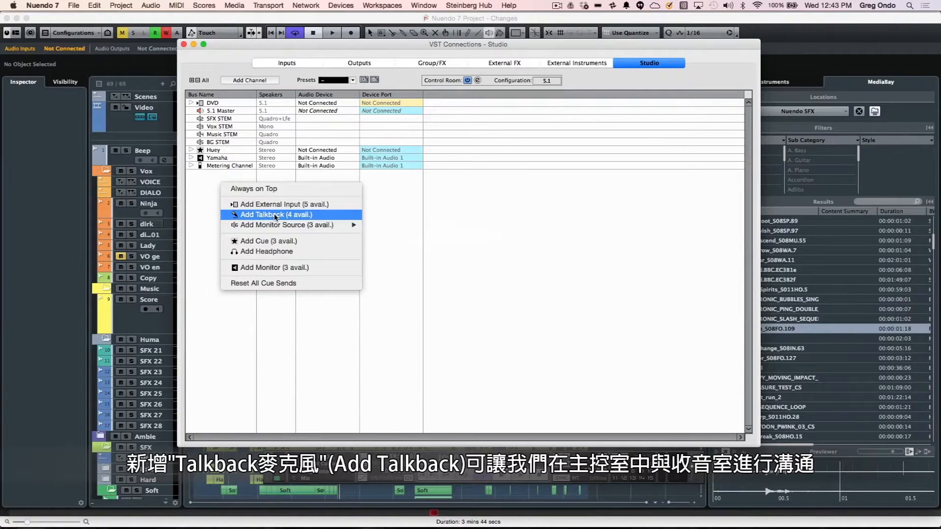
left_click(275, 216)
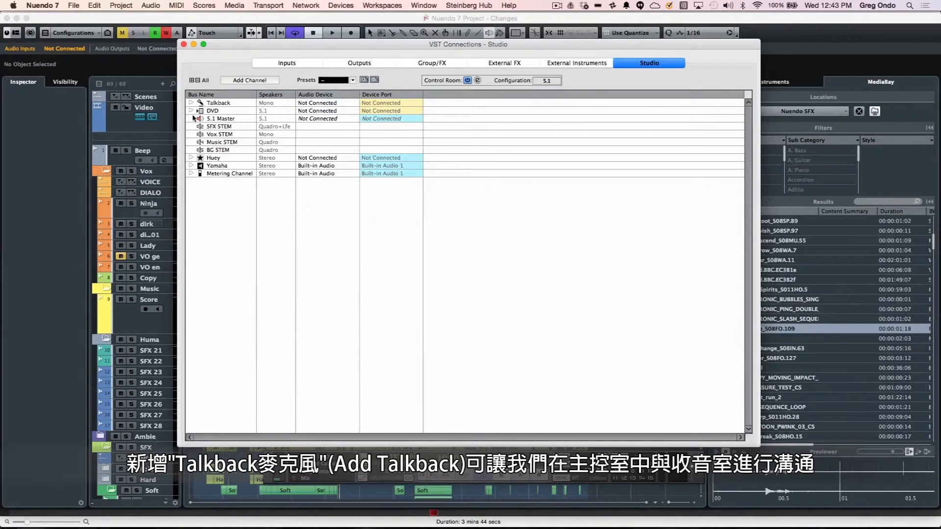
left_click(191, 103)
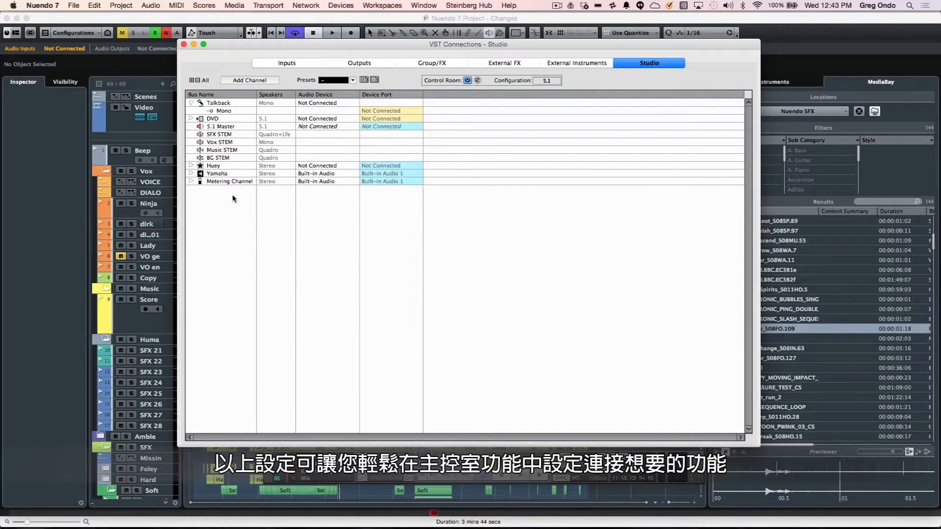
right_click(233, 202)
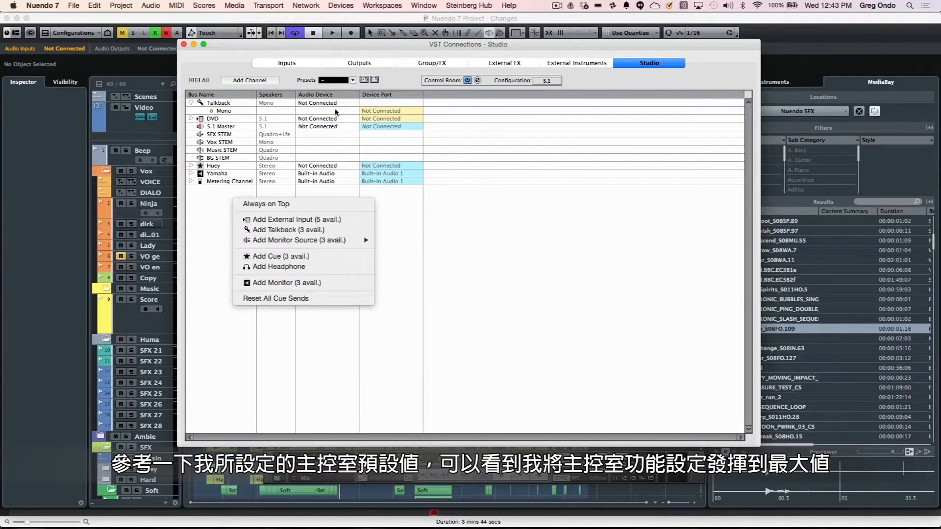
- Load the CR Studio preset into the Studio connections and close the VST Connections window
left_click(352, 81)
left_click(352, 81)
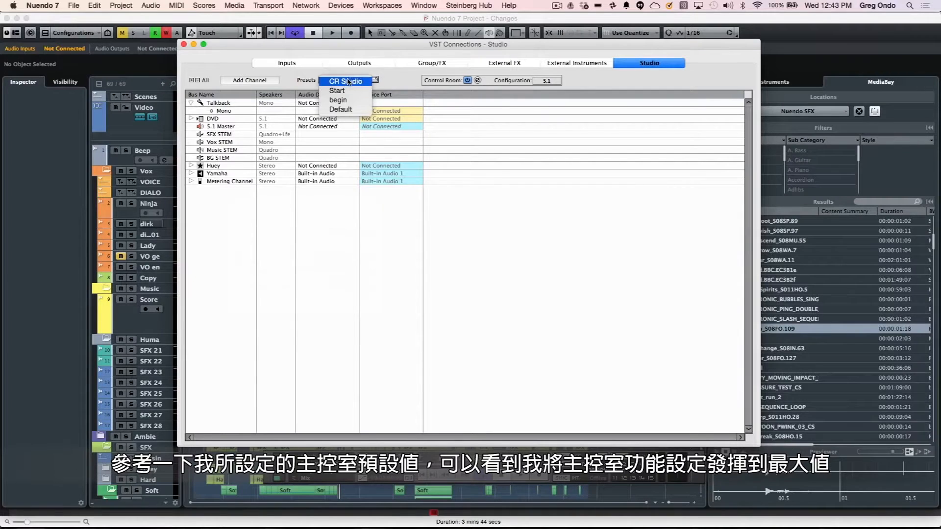
left_click(343, 82)
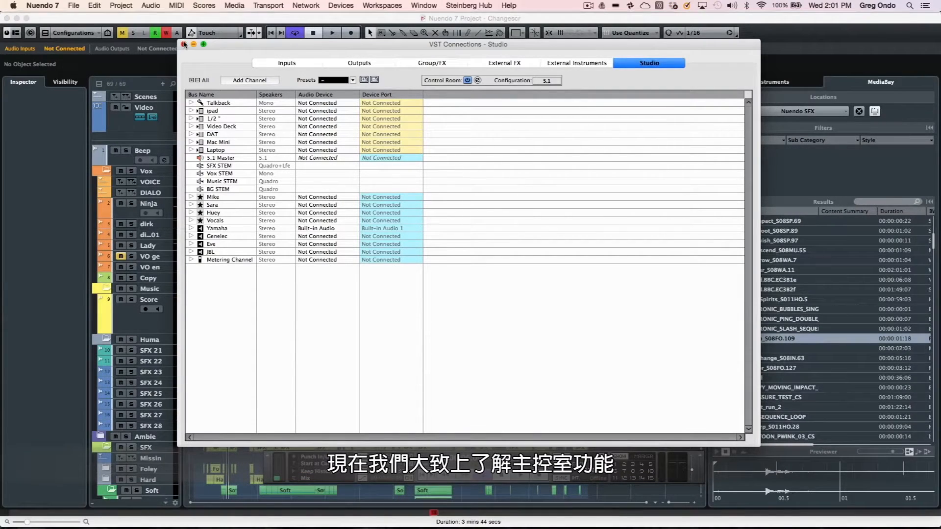
left_click(184, 44)
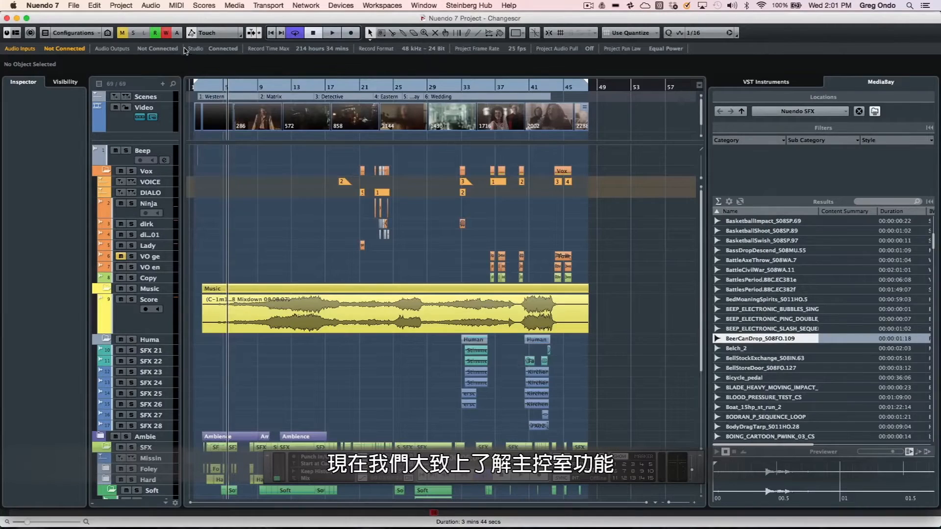
- View the Control Room Mixer in its own window and close it again
left_click(347, 7)
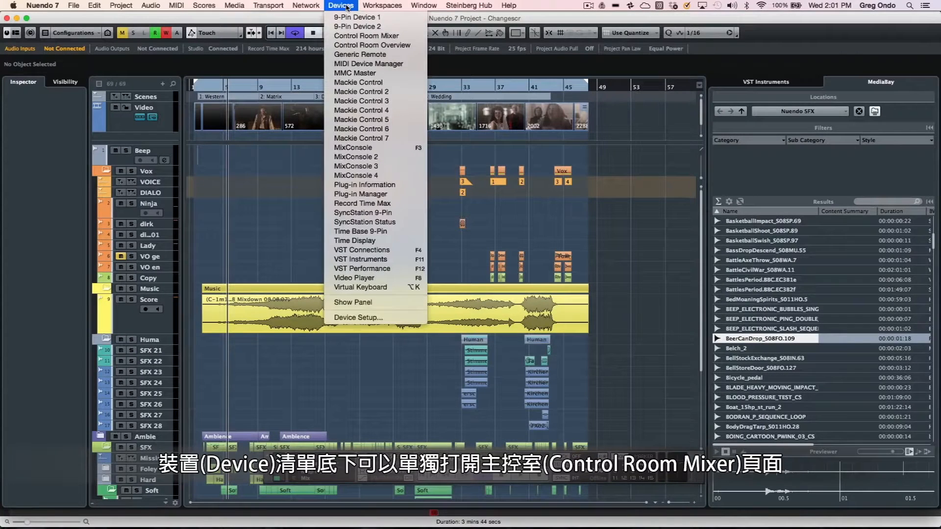
left_click(361, 36)
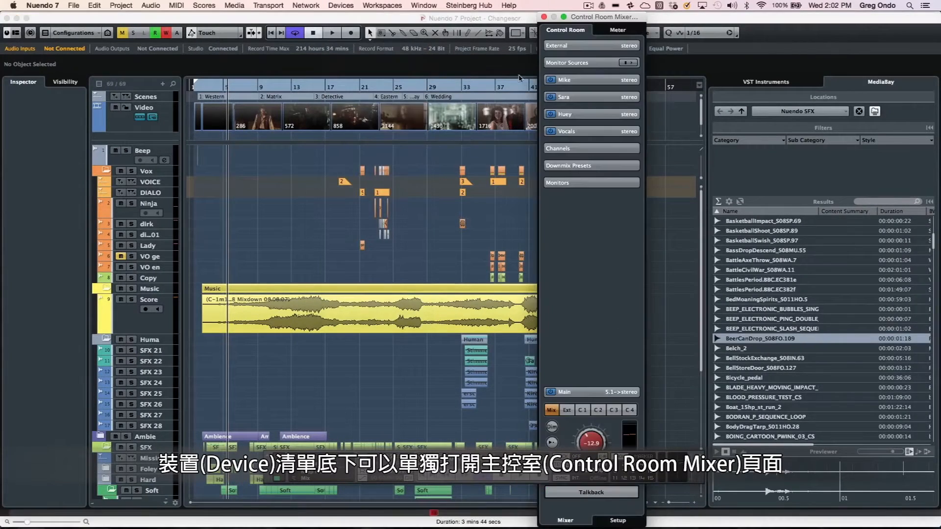
left_click(544, 17)
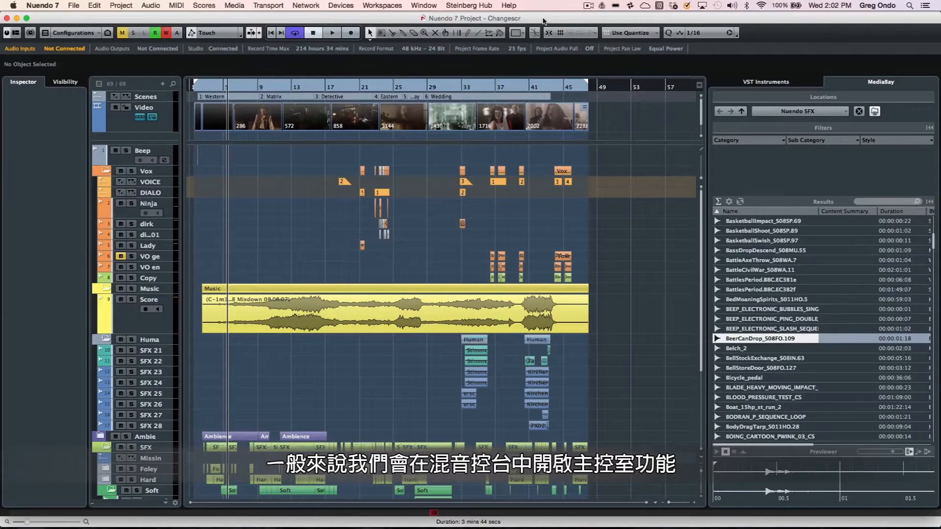
- Open the MixConsole and toggle the Control Room/Meter section in its window layout, leaving it shown
key("F3")
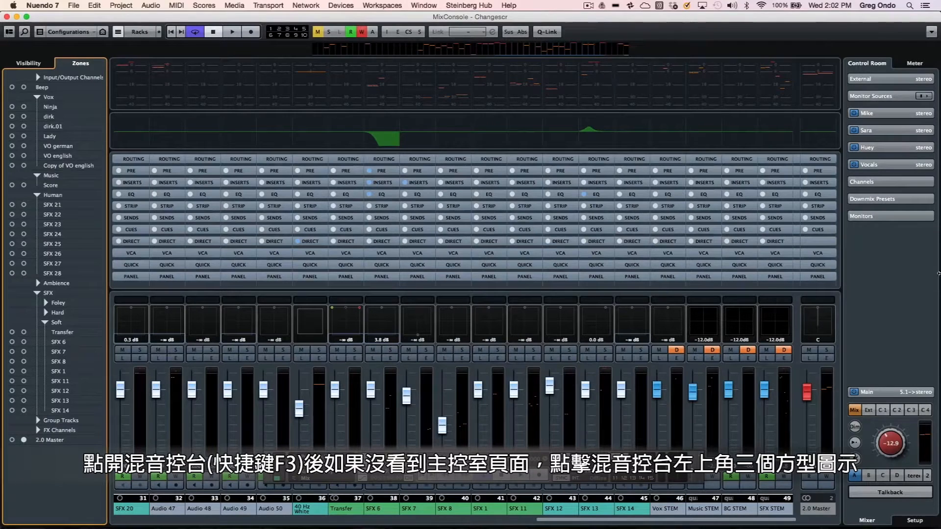
left_click(9, 32)
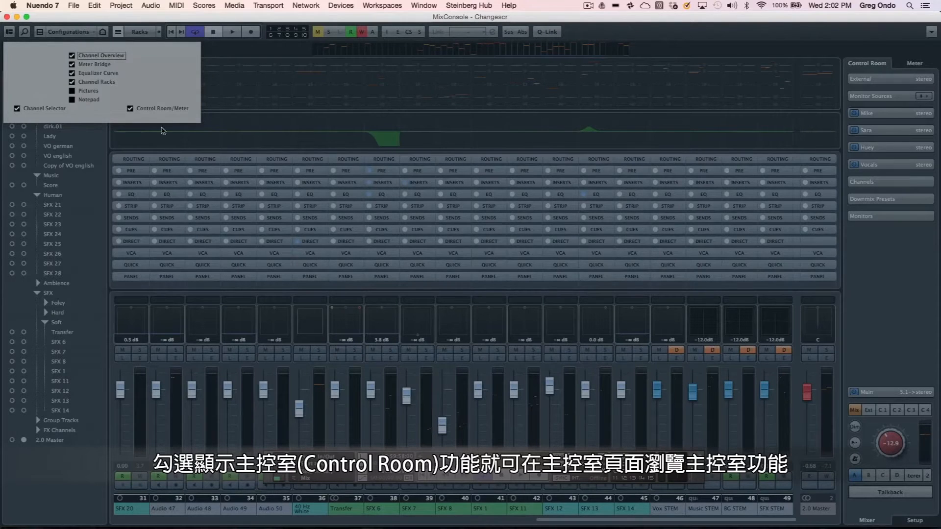
left_click(130, 109)
left_click(130, 109)
left_click(895, 307)
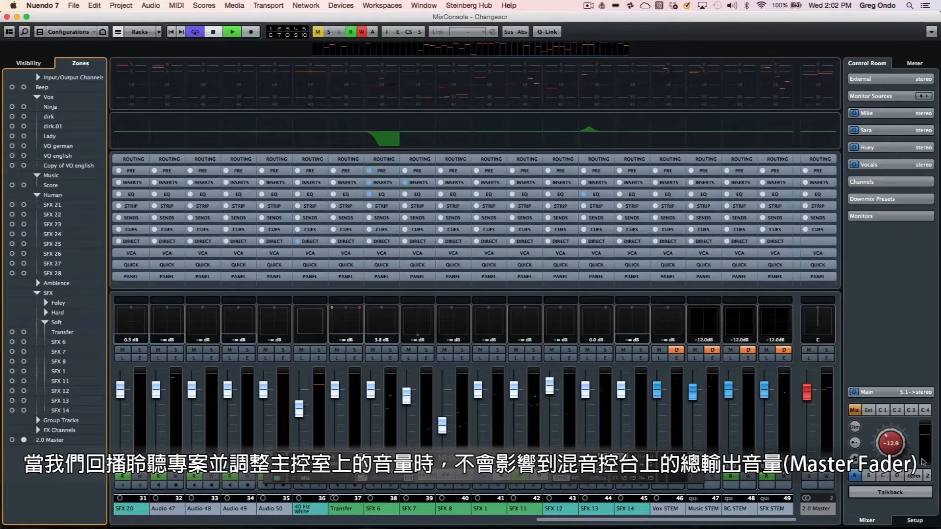
- Raise the Control Room monitor level to about -7.35 dB during playback and switch Dim on and off
left_click_drag(892, 441, 866, 433)
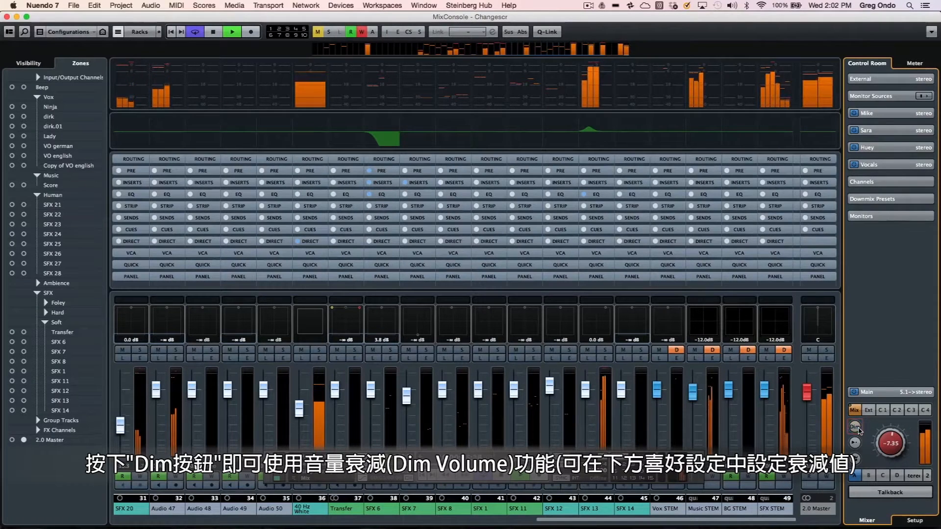
left_click(856, 427)
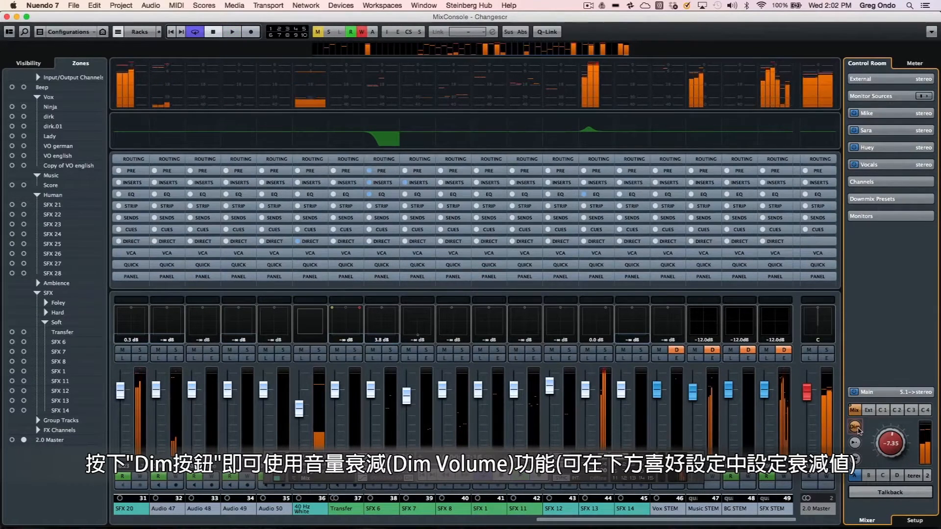
left_click(856, 427)
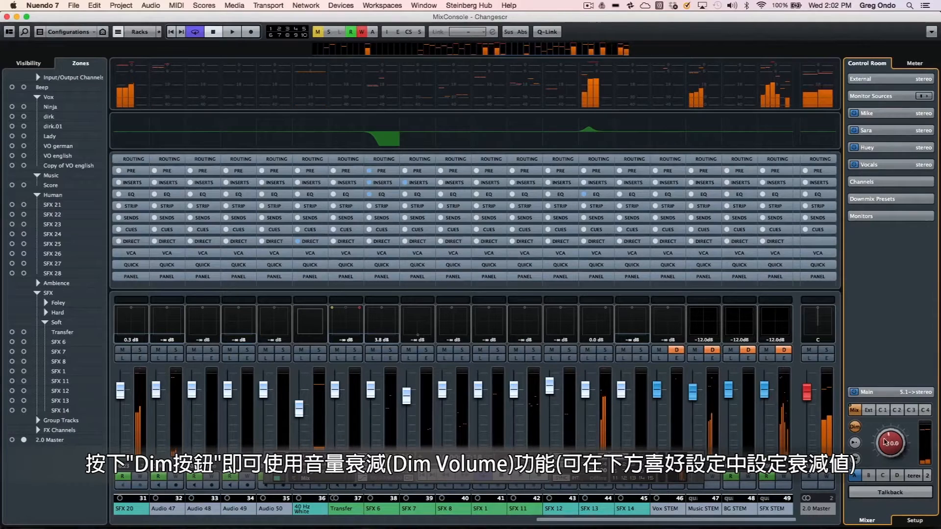
left_click(857, 431)
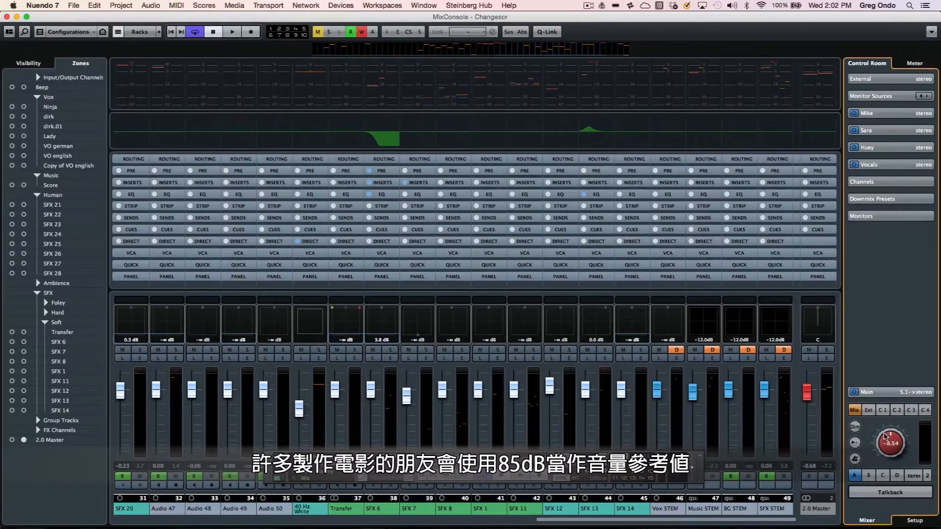
- Store the monitor level of -8.54 dB as the Control Room reference level and try recalling it during playback
left_click(856, 444, "alt")
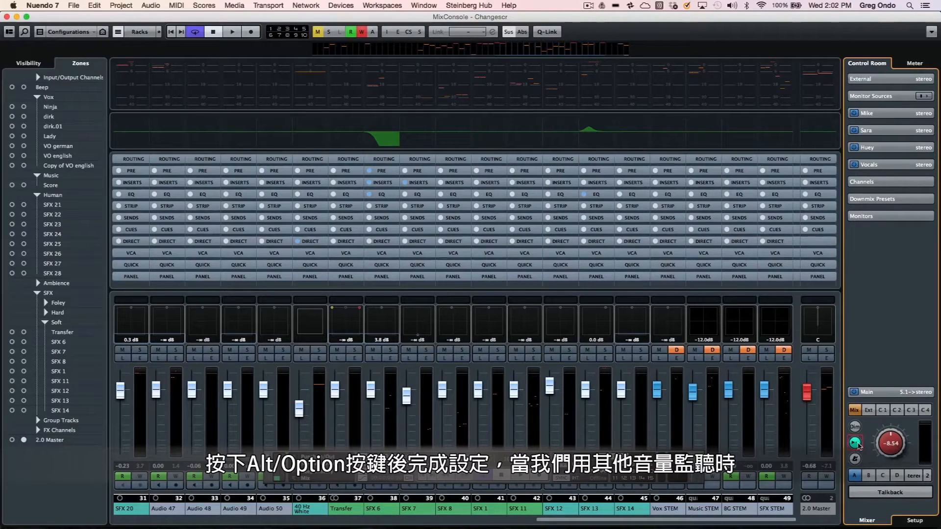
key("space")
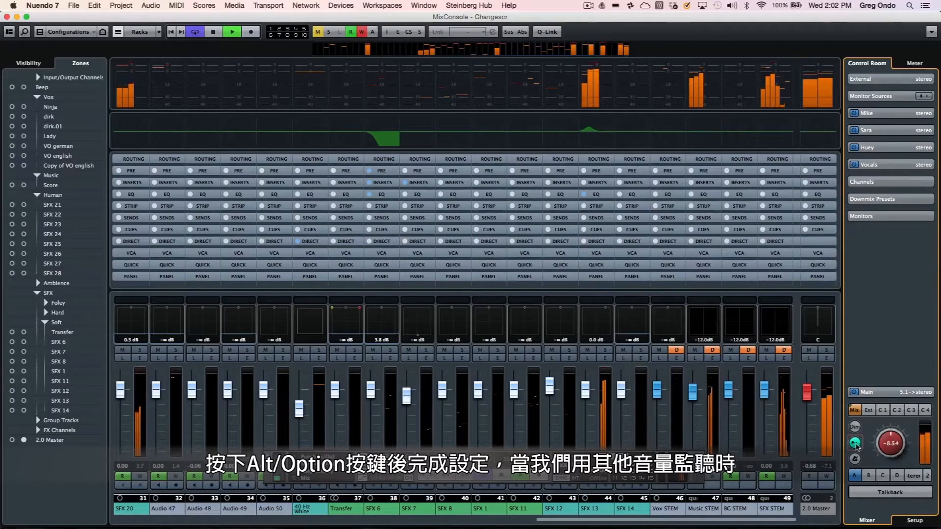
left_click(856, 443)
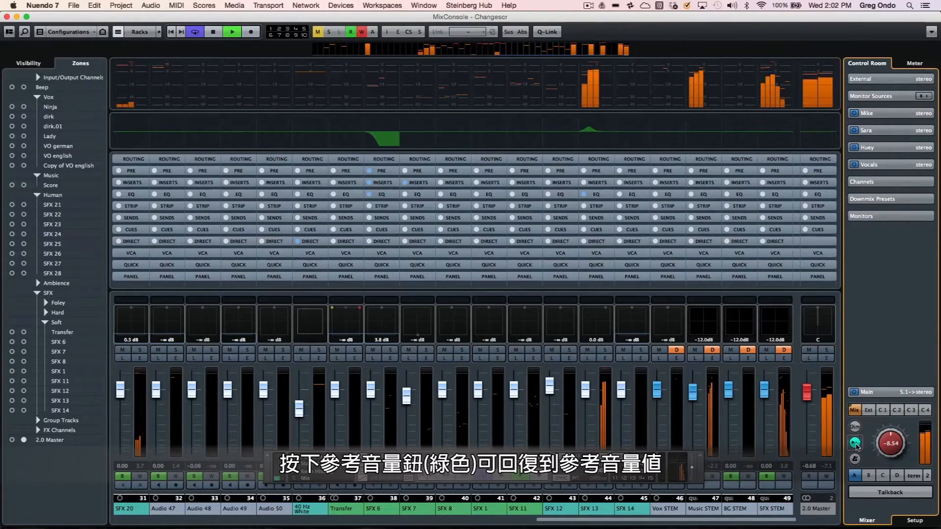
left_click(856, 444)
key("space")
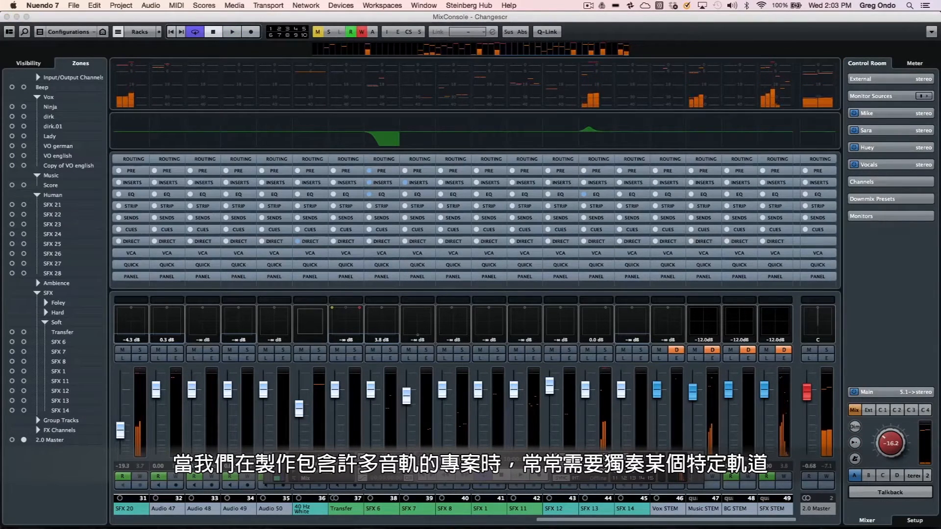
- Audition the 40 Hz White channel and the SFX 13 channel in solo during playback, clearing each solo again
key("space")
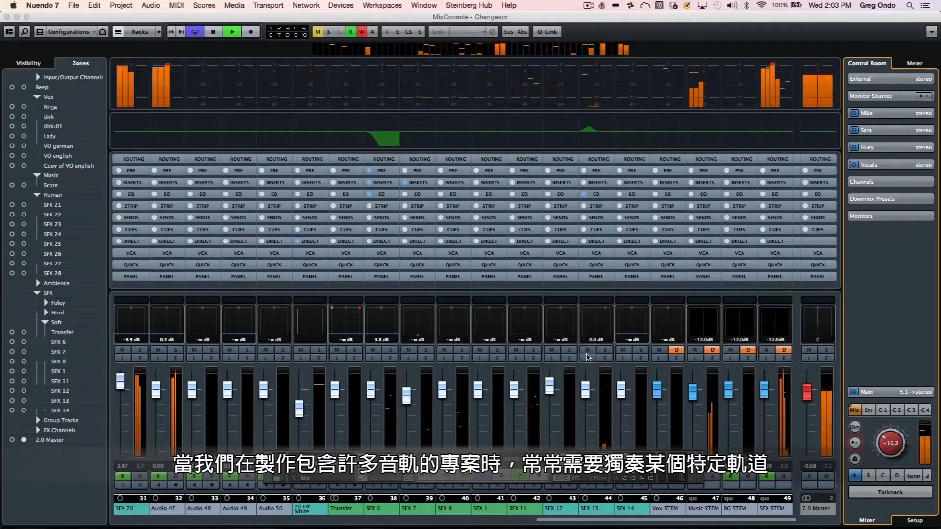
left_click(319, 350)
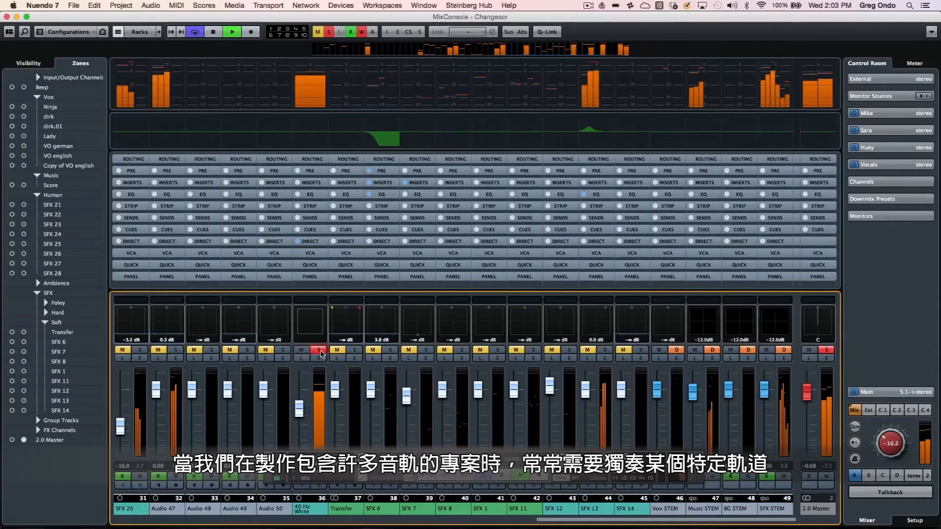
left_click(319, 350)
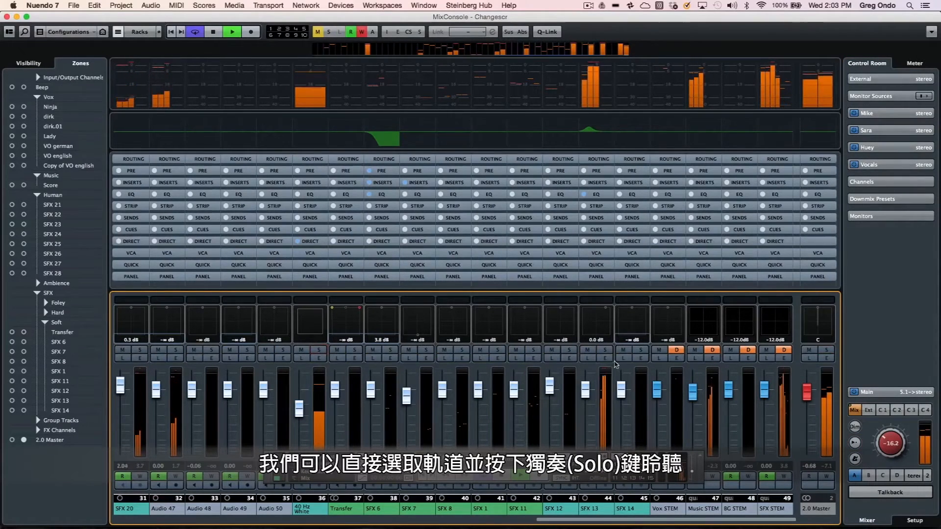
left_click(607, 351)
key("space")
left_click(606, 351)
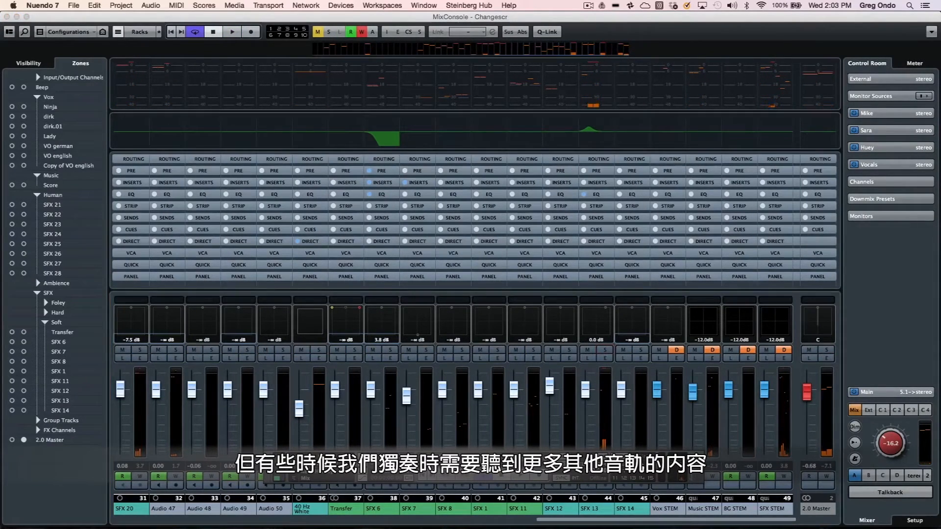
- Expand the Main section of the Control Room and briefly solo the SFX 13 channel during playback
key("space")
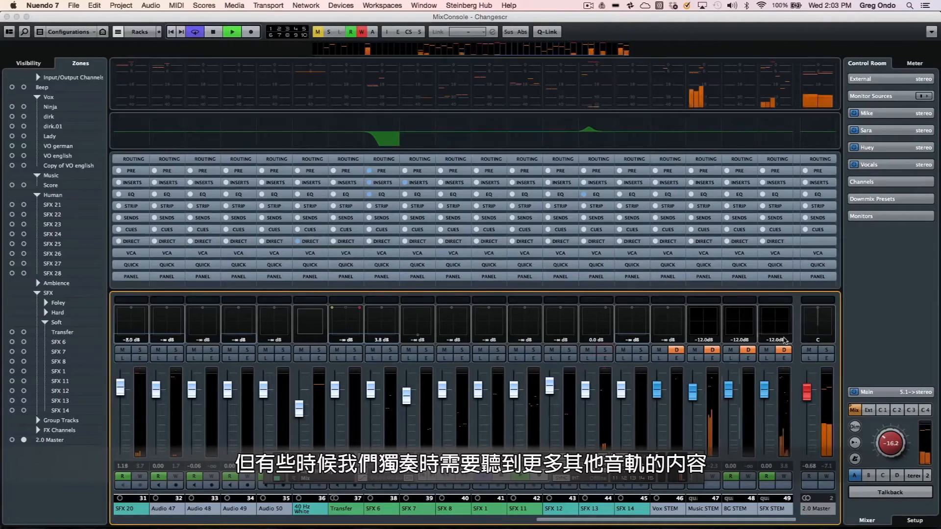
left_click(880, 393)
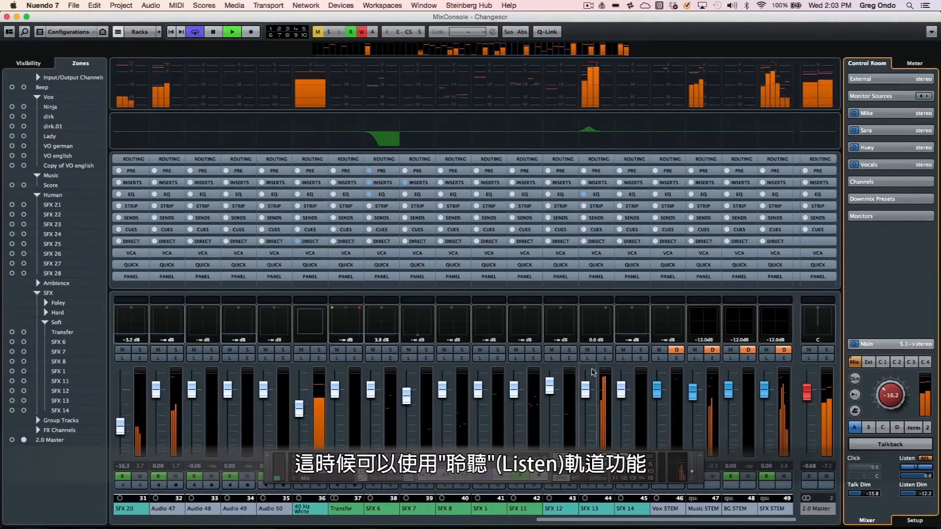
left_click(606, 350)
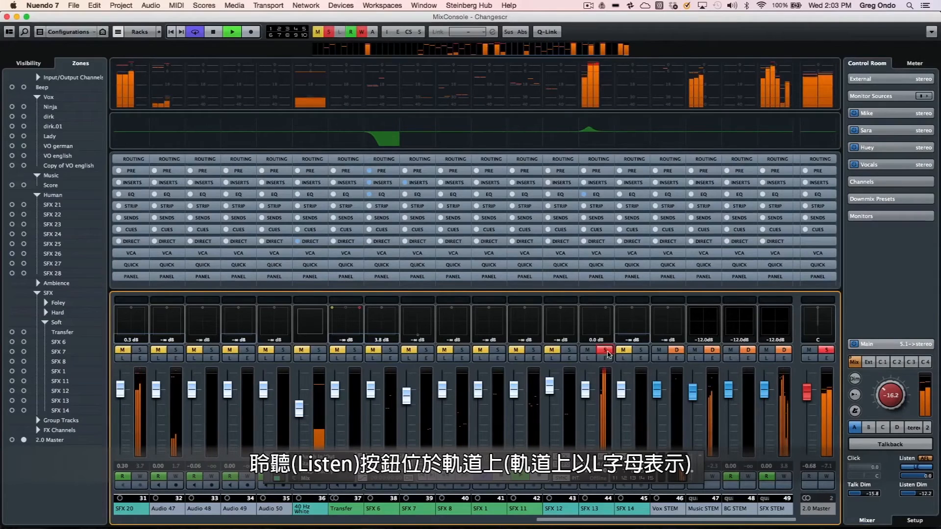
left_click(606, 351)
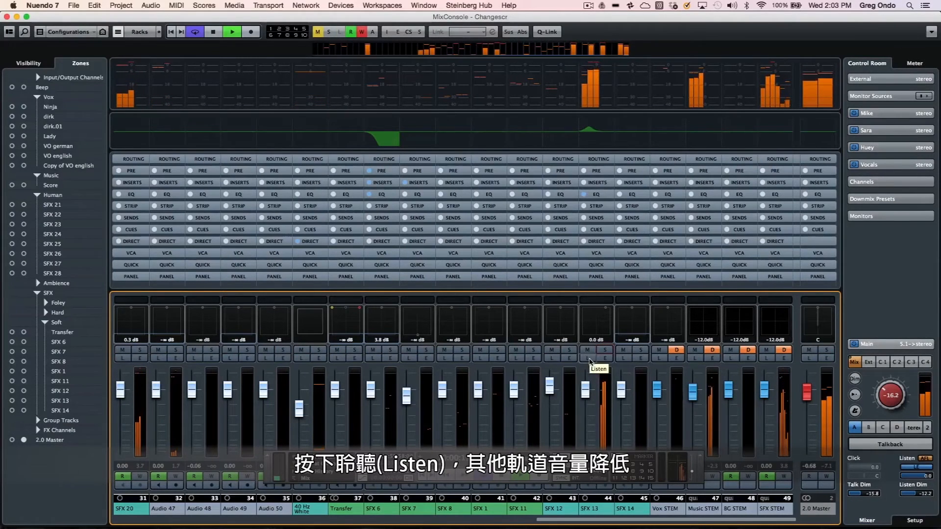
- Toggle Listen on the SFX 13 channel to hear it against the dimmed mix, and stop playback
left_click(588, 359)
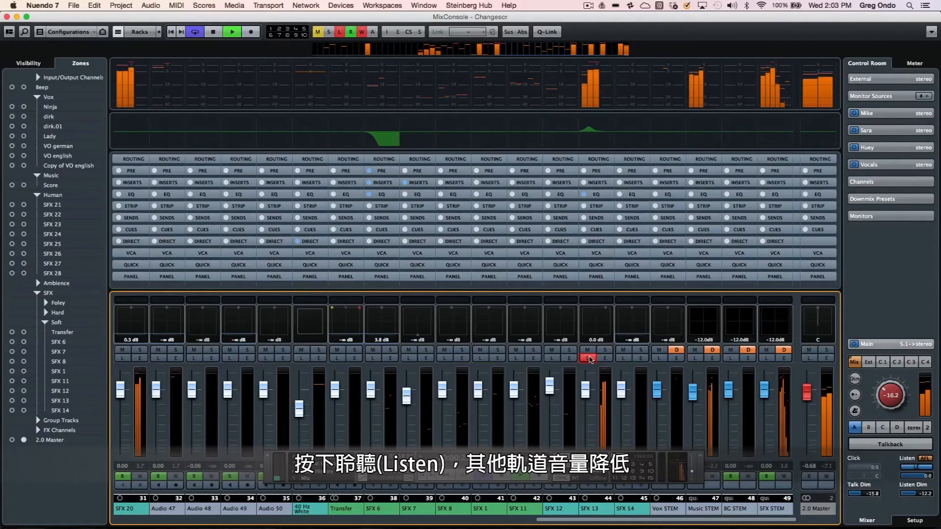
left_click(588, 358)
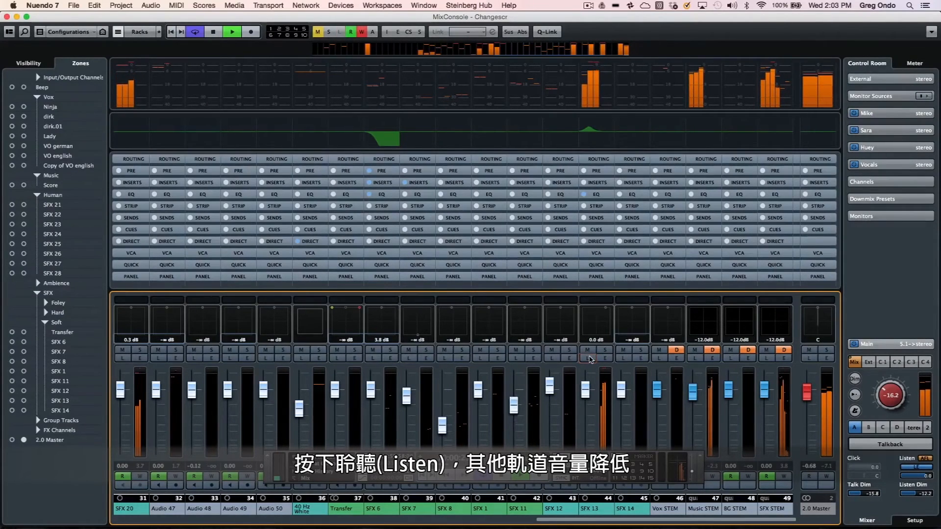
left_click(588, 359)
key("space")
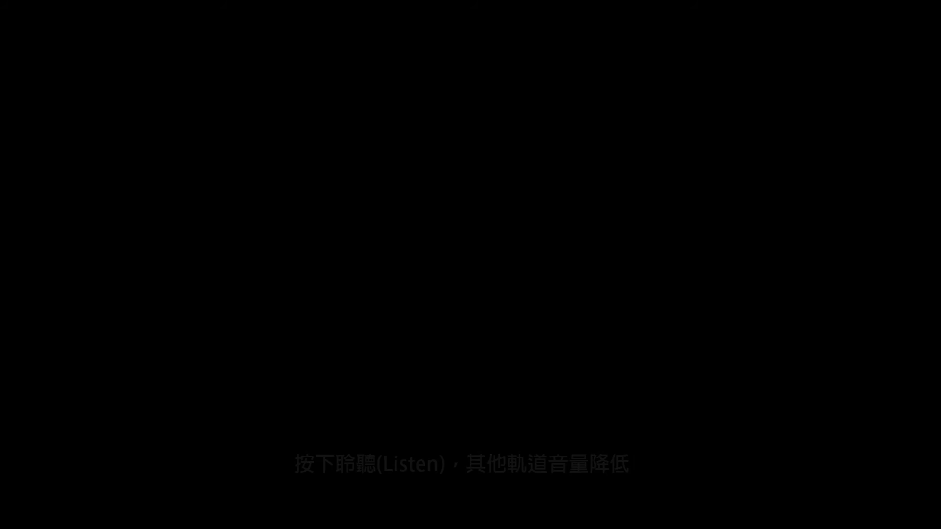